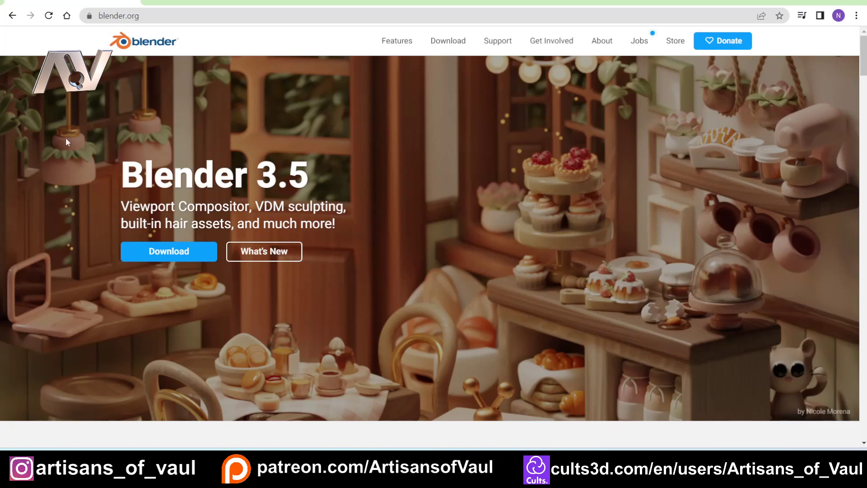
Open the Blender 3.5 release notes and look through the new features down to the hair curves section
left_click(285, 253)
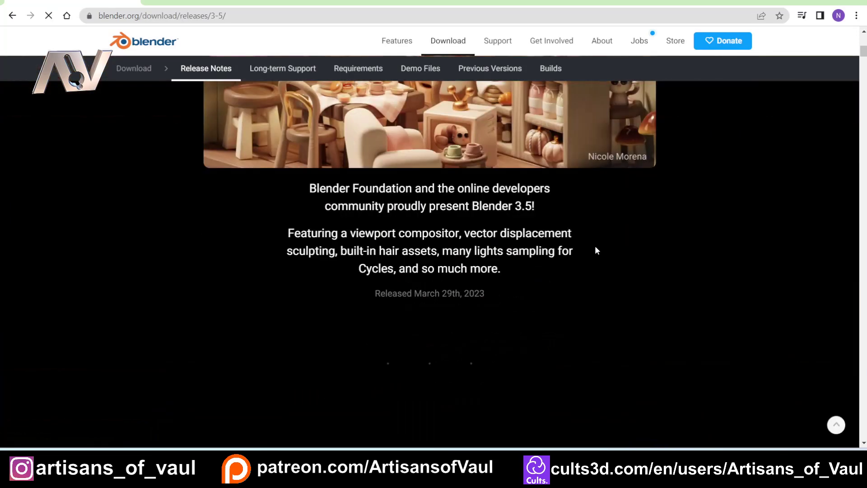
scroll(446, 259, "down", 10)
scroll(459, 241, "down", 20)
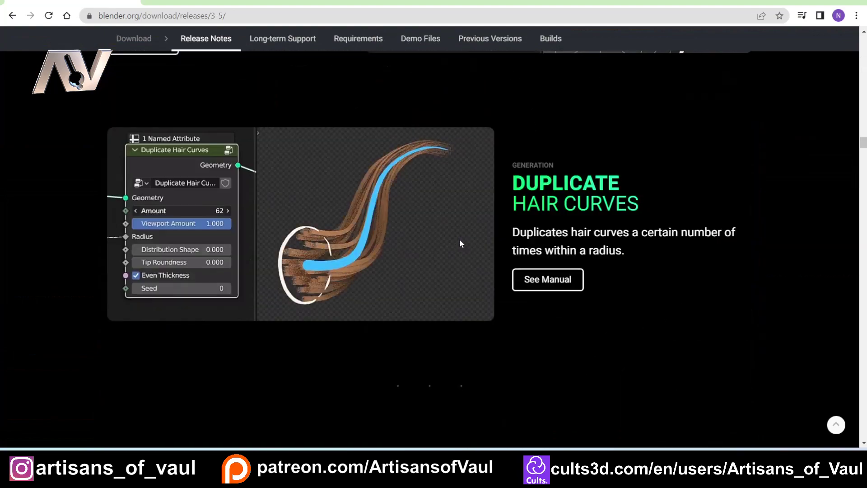
scroll(459, 240, "down", 20)
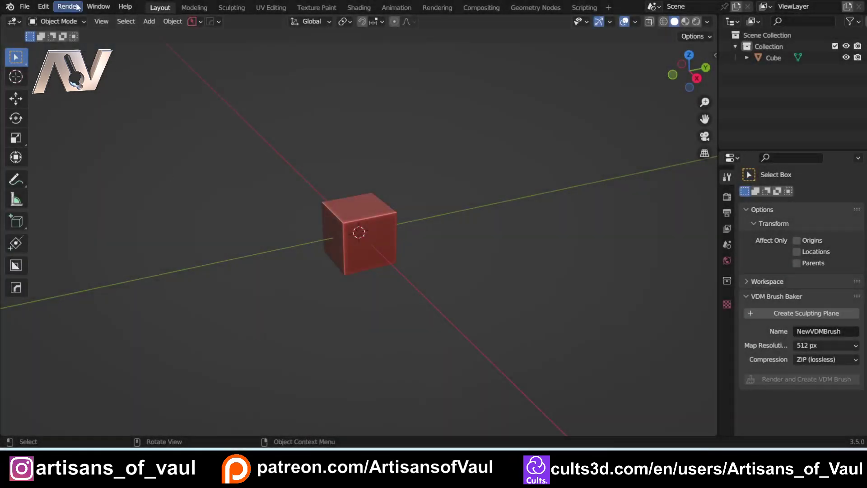
Locate add-on_VDMBrushBaker.zip in the vdm_creating_brushes folder without installing it, and search the add-ons for "vd"
left_click(44, 7)
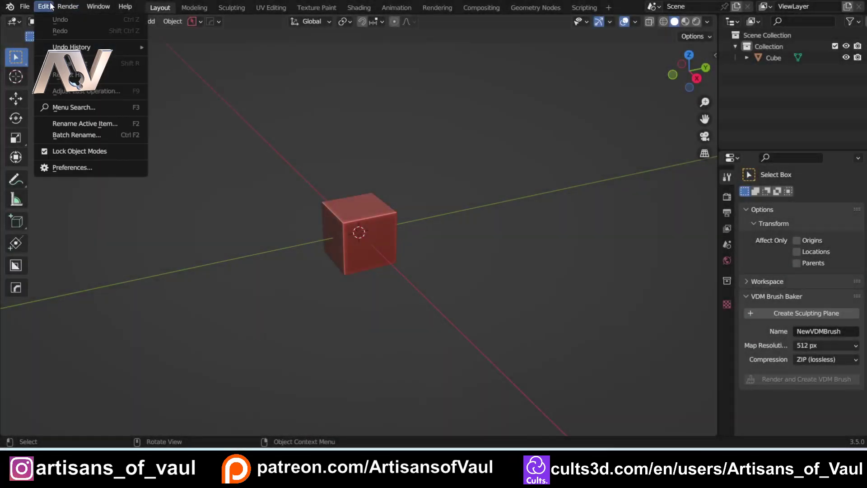
left_click(71, 167)
left_click_drag(126, 32, 294, 86)
left_click(465, 105)
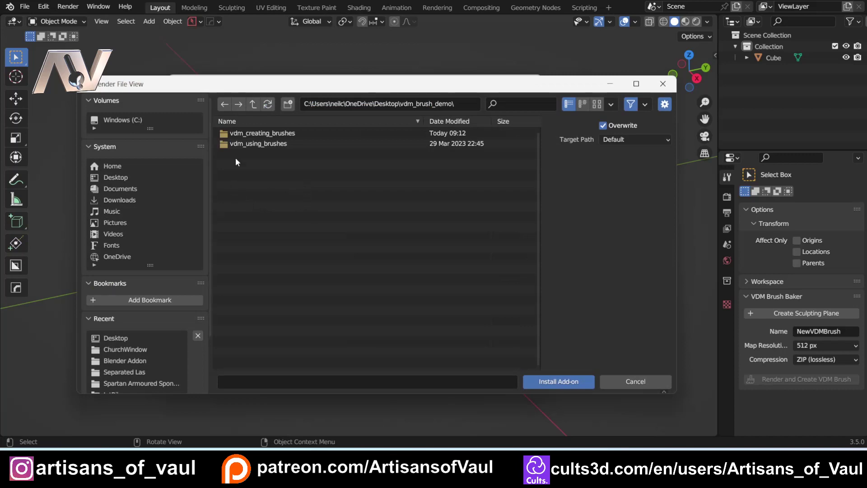
double_click(262, 133)
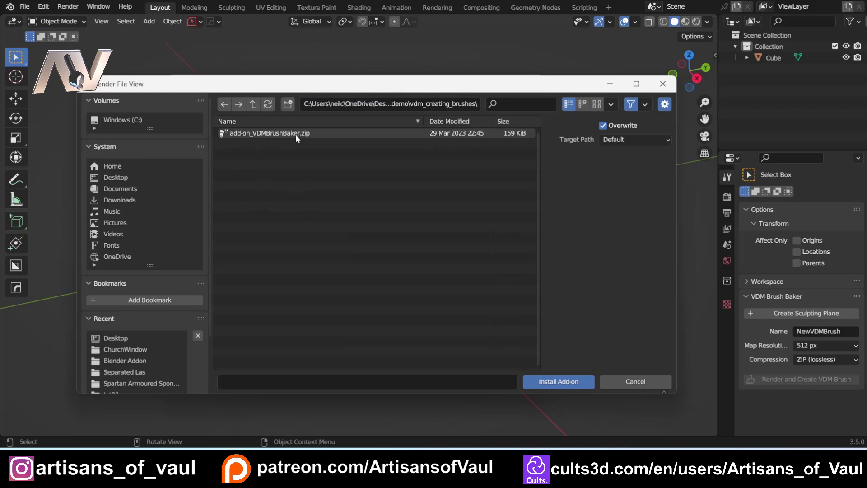
left_click(635, 383)
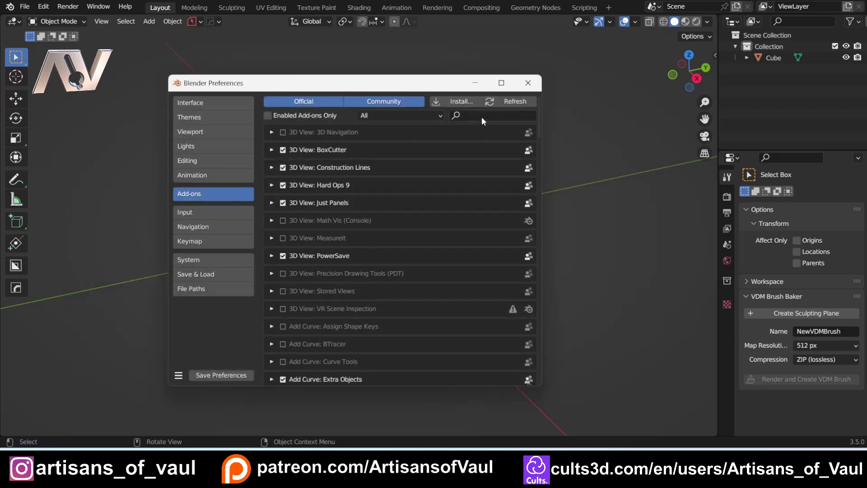
type("vd")
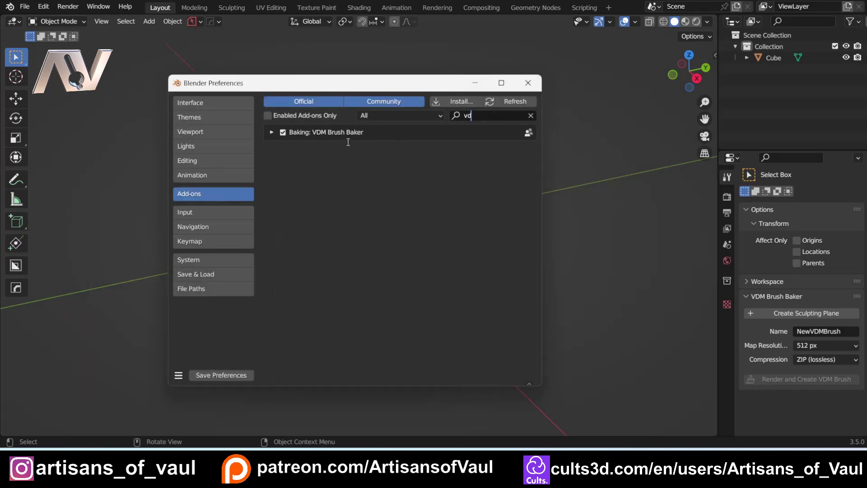
left_click(529, 84)
Delete the default cube, create a VDM sculpting plane, and display the plane's multiresolution modifier settings
left_click(389, 213)
key("Delete")
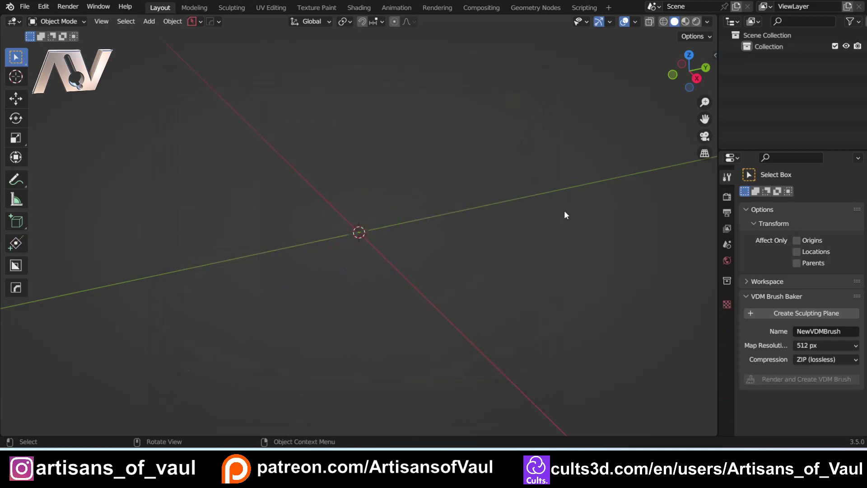
key("n")
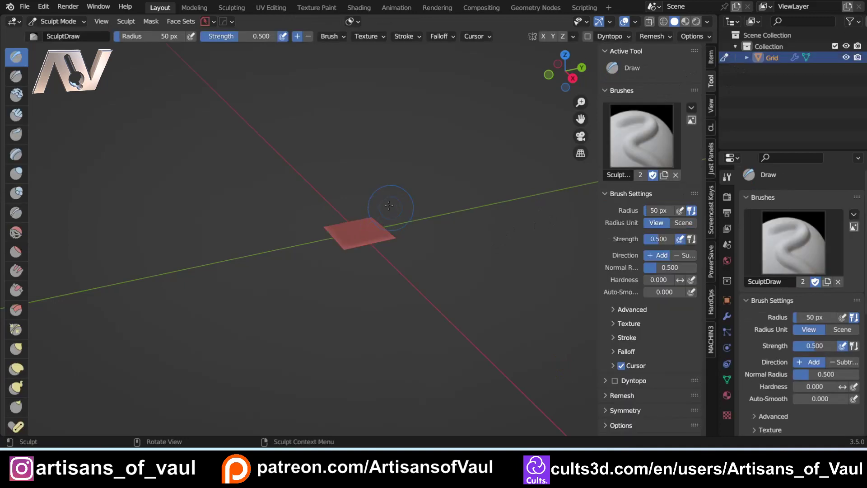
scroll(350, 227, "up", 9)
middle_click_drag(401, 212, 390, 236)
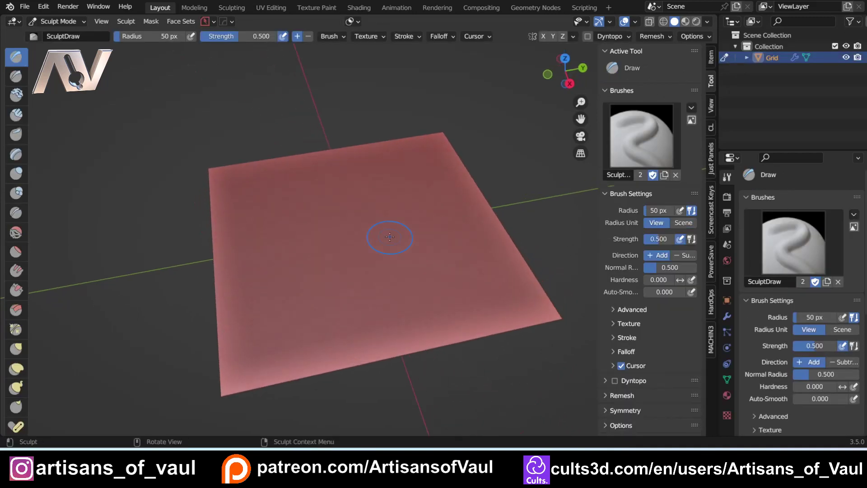
left_click(728, 315)
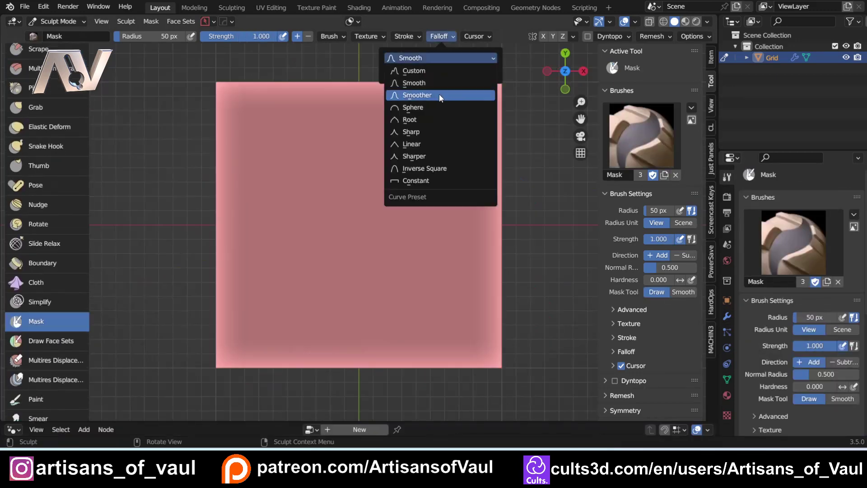
Mask a band along the outer edges of the sculpting plane
left_click(439, 94)
mouse_move(486, 361)
left_mouse_down()
mouse_move(509, 71)
mouse_move(216, 97)
left_mouse_up()
left_click_drag(497, 357, 290, 354)
left_click_drag(226, 361, 225, 91)
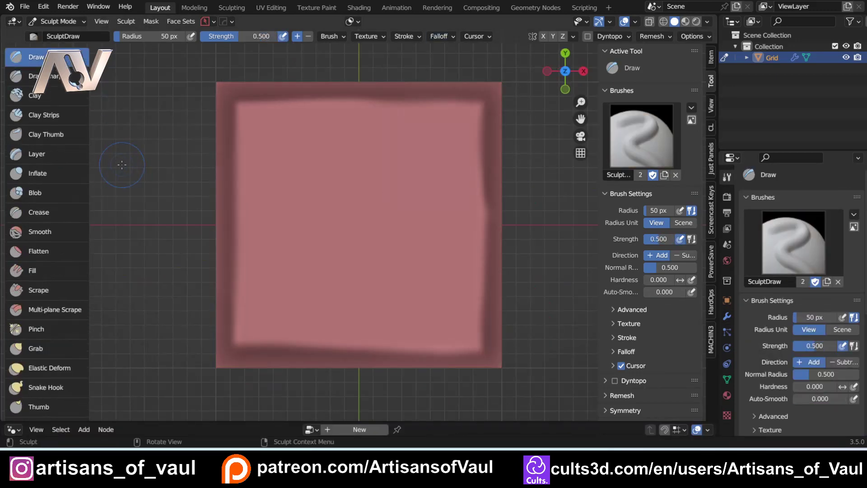
Carve an S-shaped groove down the middle of the plane with the Draw Sharp brush, redoing the first stroke
left_click(44, 77)
left_click_drag(366, 148, 334, 312)
key("ctrl+z")
mouse_move(361, 253)
middle_mouse_down()
mouse_move(335, 194)
mouse_move(362, 207)
mouse_move(336, 280)
middle_mouse_up()
Reshape the groove with the Grab brush at a 98 px radius and tighten it along its length with Pinch
left_click(36, 348)
key("f")
left_click_drag(338, 208, 311, 217)
key("f")
scroll(271, 225, "up", 3)
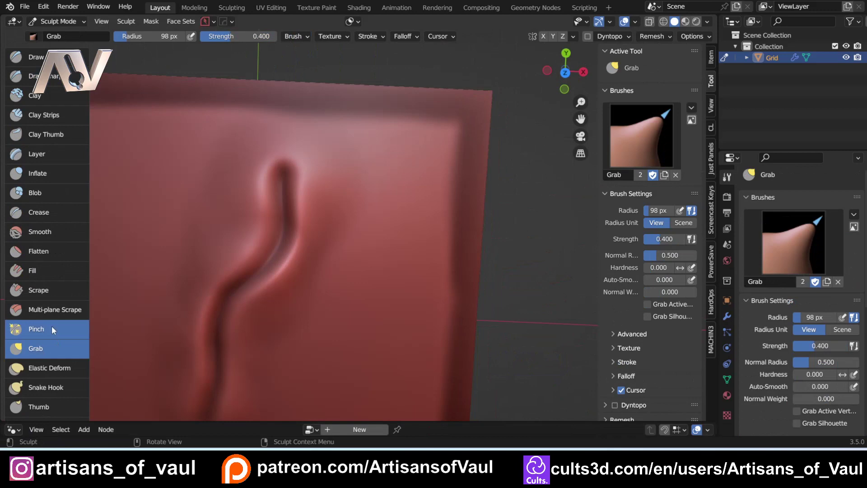
left_click(51, 328)
left_click_drag(271, 145, 289, 352)
Pull small ragged bumps out of one lip of the groove with the Grab brush at a 50 px radius
left_click(36, 349)
key("f")
middle_click_drag(289, 343, 271, 266)
left_click_drag(248, 257, 260, 250)
middle_click_drag(271, 253, 343, 204, "shift")
left_click_drag(289, 230, 296, 244)
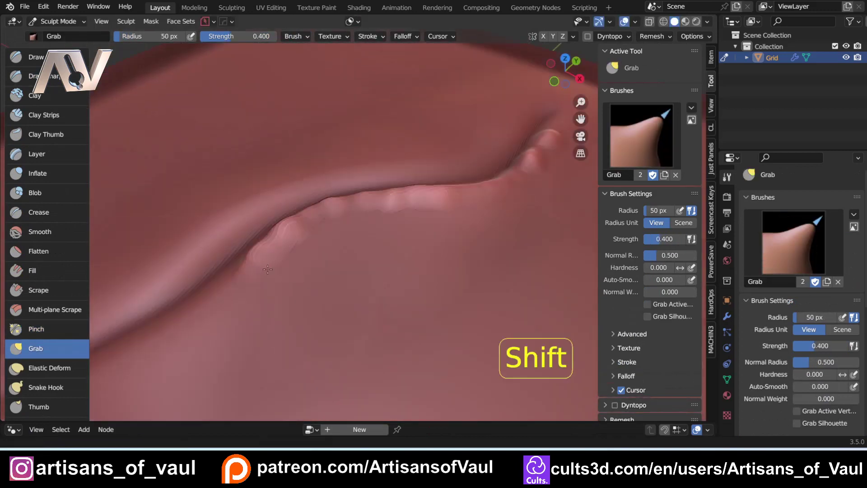
Pull matching ragged bumps along the opposite lip and the remaining edges of the groove with the Grab brush
left_click_drag(181, 330, 189, 348)
middle_click_drag(155, 319, 362, 289)
left_click_drag(420, 294, 416, 311)
middle_click_drag(407, 289, 425, 282)
left_click_drag(389, 275, 382, 291)
middle_click_drag(316, 253, 383, 271)
left_click_drag(343, 289, 338, 303)
middle_click_drag(253, 289, 317, 271, "shift")
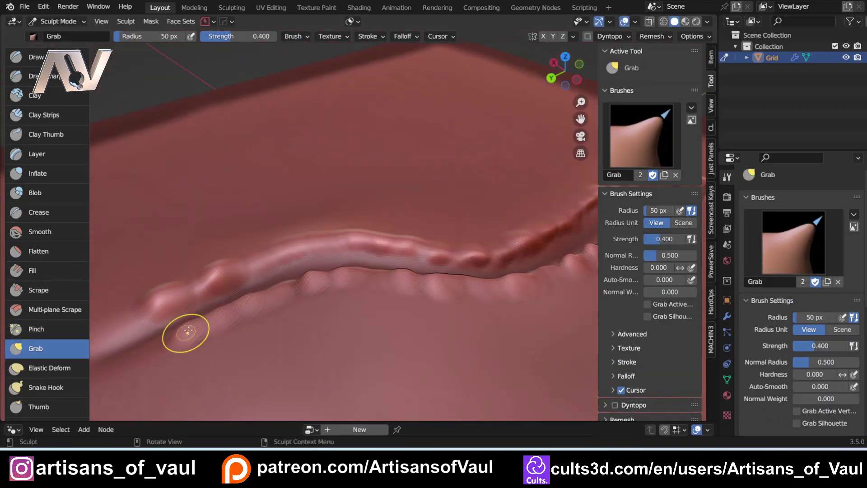
left_click_drag(195, 321, 188, 333)
middle_click_drag(226, 293, 370, 298)
left_click_drag(398, 311, 403, 318)
mouse_move(403, 318)
middle_mouse_down()
mouse_move(325, 173)
mouse_move(337, 164)
mouse_move(277, 254)
mouse_move(424, 110)
mouse_move(501, 306)
mouse_move(140, 375)
middle_mouse_up()
Sharpen the torn edges of the groove using the Pinch brush at a 48 px radius
scroll(139, 376, "down", 5)
left_click(81, 329)
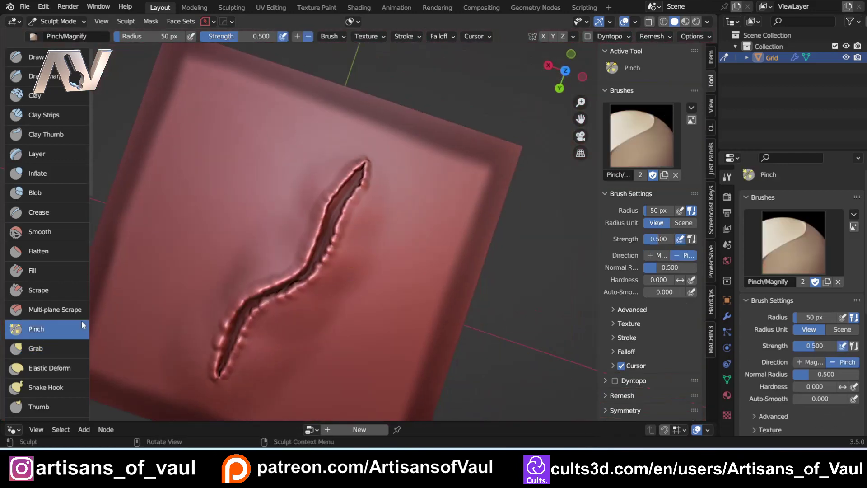
key("f")
mouse_move(365, 165)
left_mouse_down()
mouse_move(339, 212)
mouse_move(270, 290)
left_mouse_up()
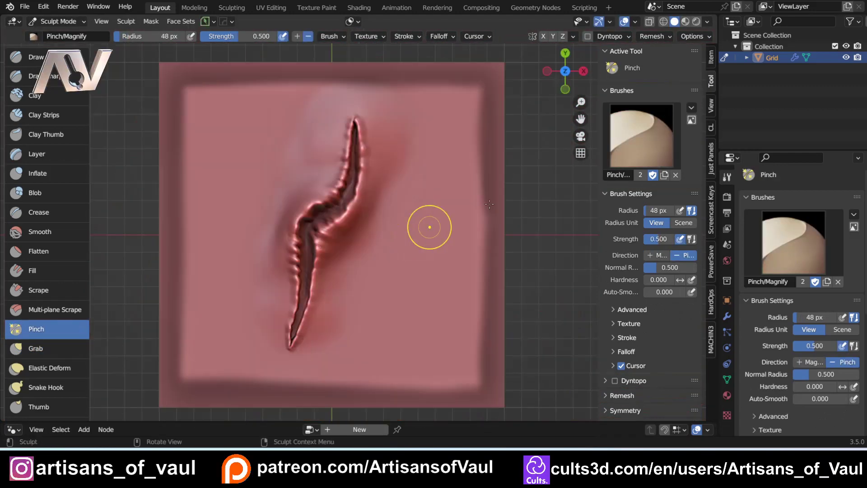
Render the sculpt into a VDM brush named Metal_Tear at 512 px with ZIP compression, and activate the Draw tool
scroll(645, 180, "down", 6)
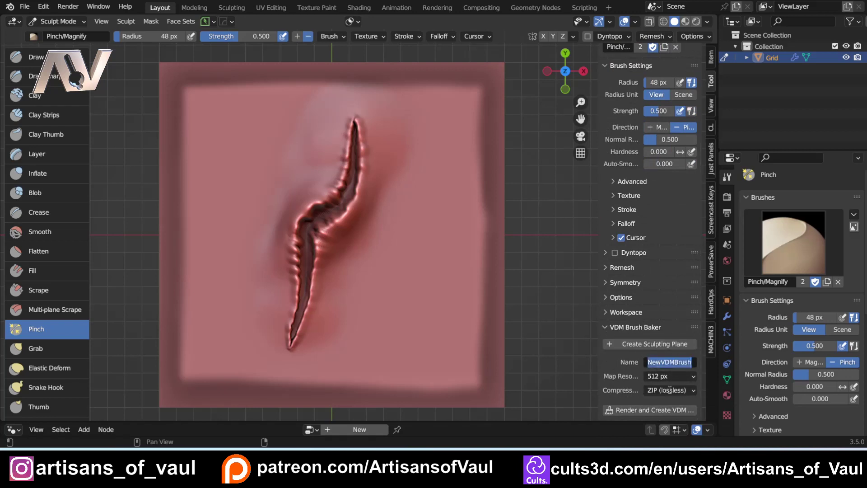
type("Metal_Tear")
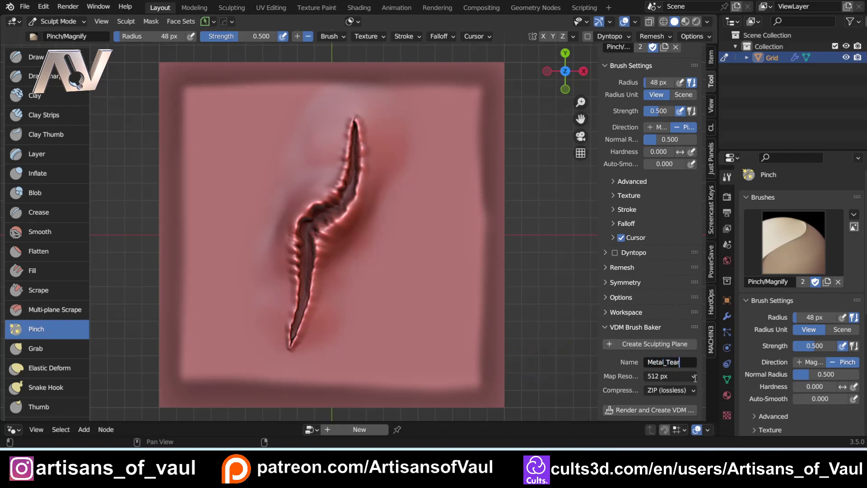
left_click(642, 410)
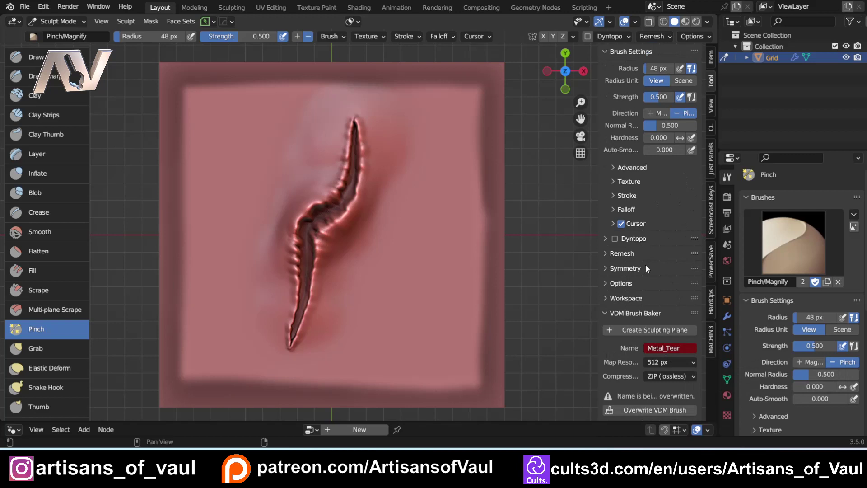
scroll(660, 223, "up", 6)
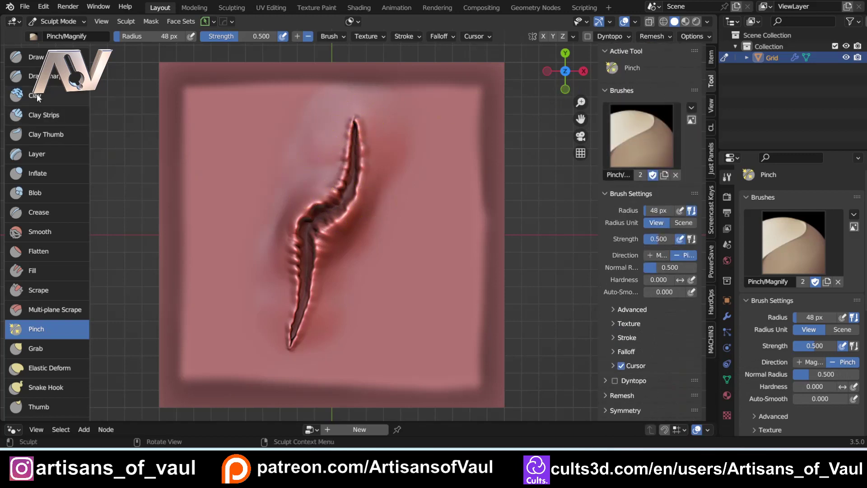
left_click(35, 58)
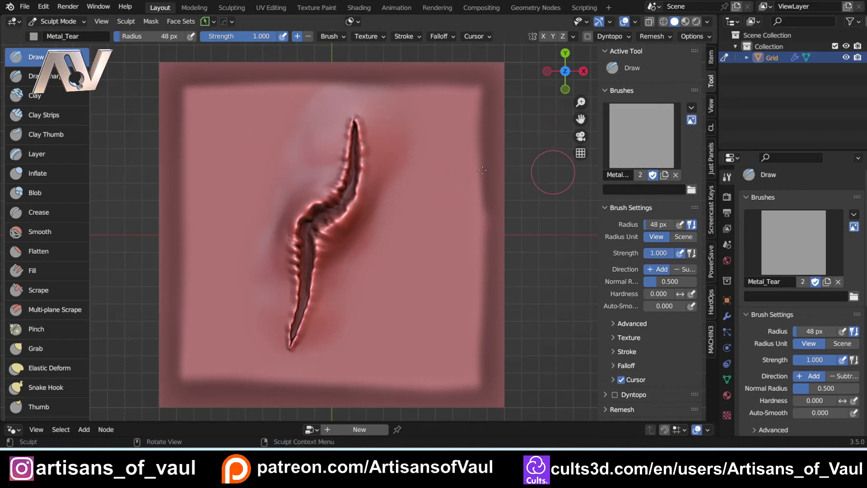
Switch the plane to Object Mode and add a Quad Sphere mesh to the scene
key("Tab")
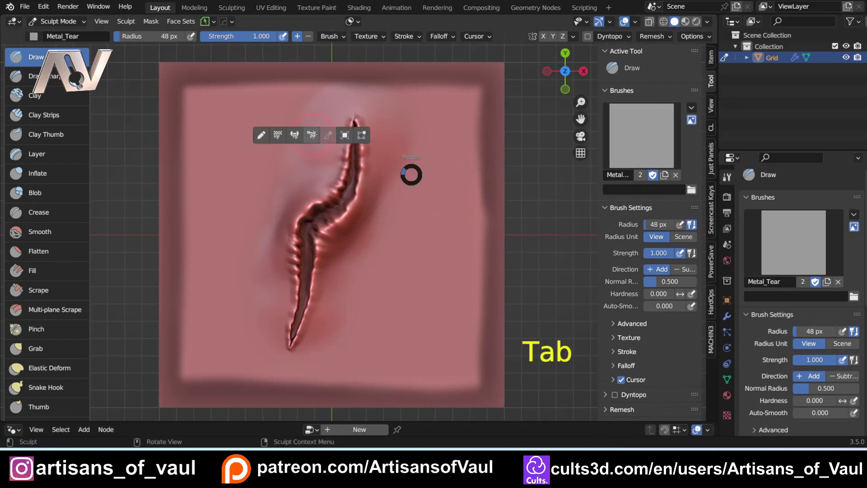
left_click(344, 134)
scroll(478, 234, "down", 8)
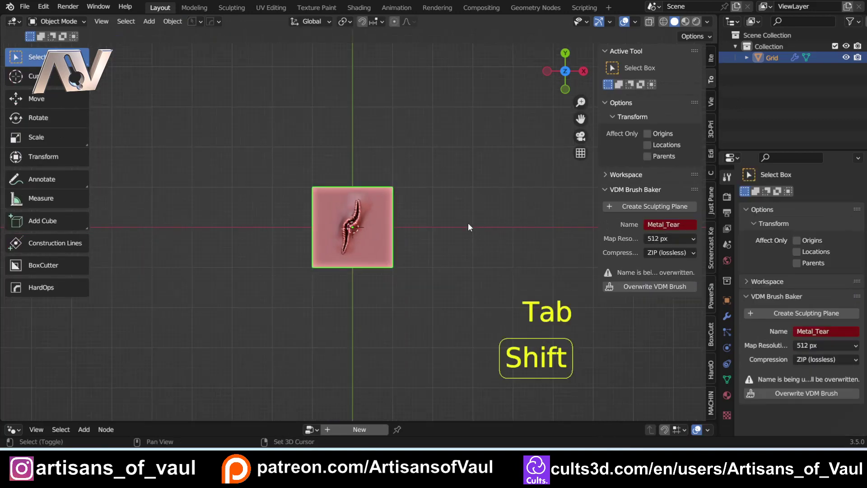
middle_click_drag(468, 226, 323, 168, "shift")
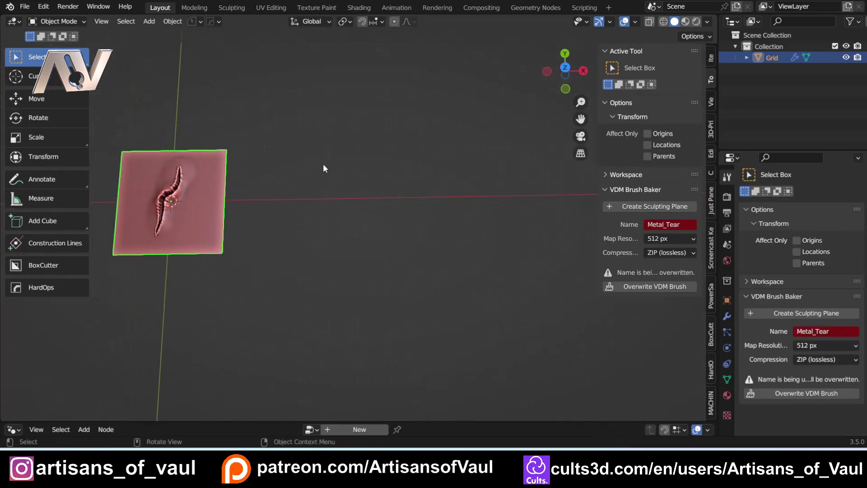
key("shift+a")
mouse_move(323, 165)
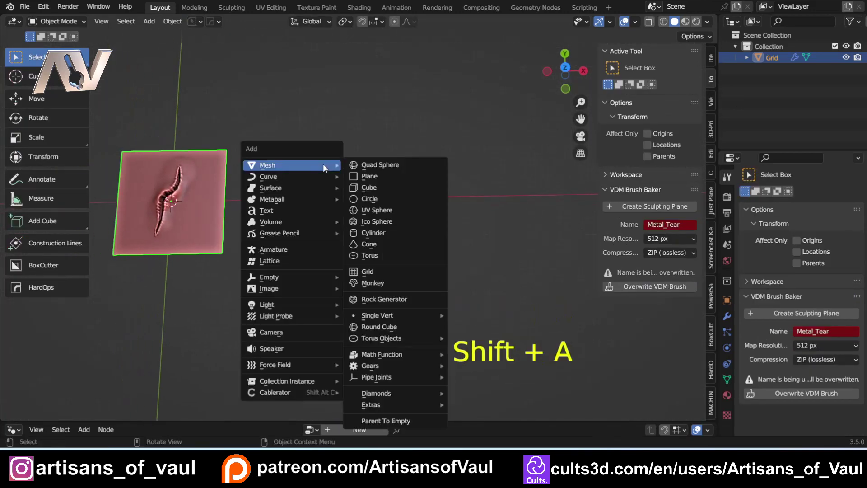
left_click(392, 165)
scroll(330, 206, "down", 2)
Move the sphere along the X axis until it sits clear of the sculpted plane
key("g")
key("z")
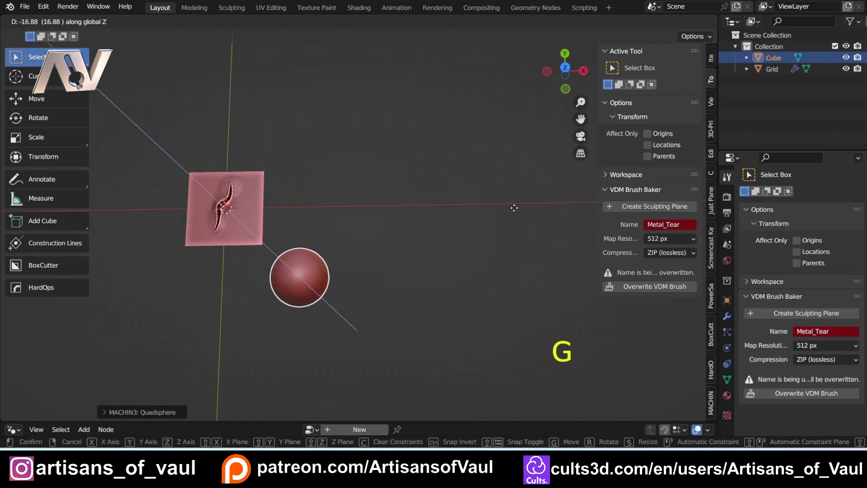
key("y")
key("x")
left_click(524, 203)
scroll(506, 248, "up", 3)
middle_click_drag(487, 252, 410, 264, "shift")
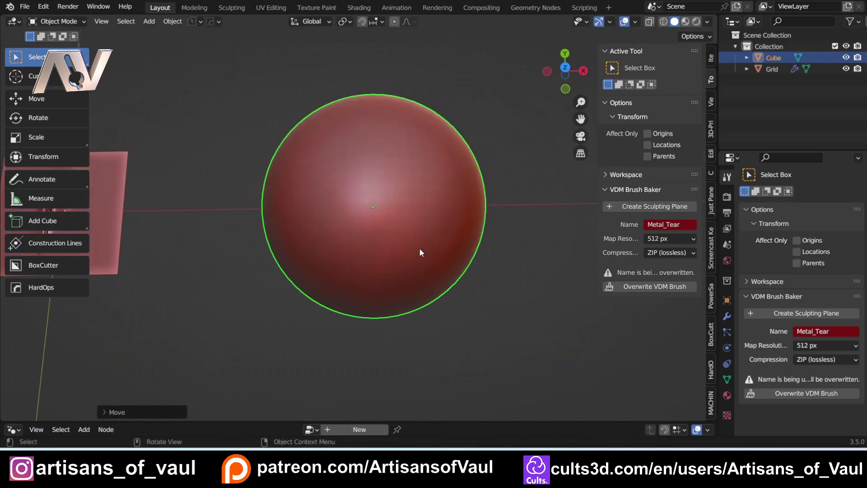
Add a Catmull-Clark subdivision modifier to the sphere, raise its viewport level, and apply it
key("ctrl+2")
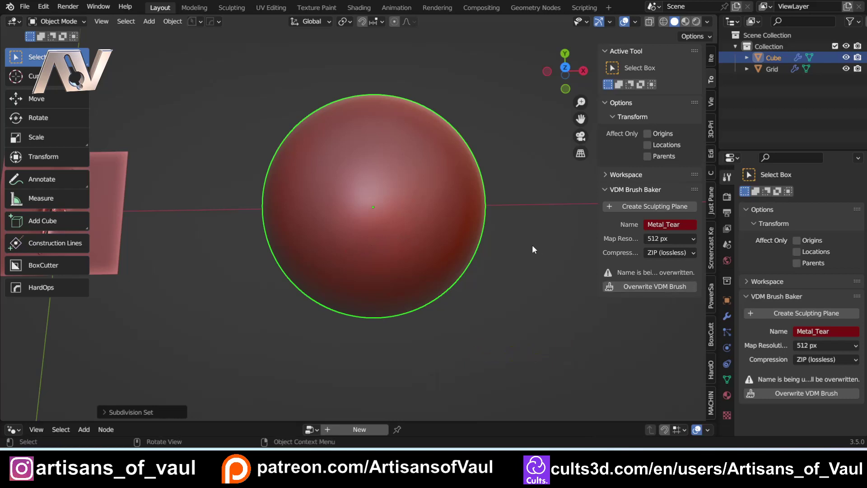
left_click(727, 316)
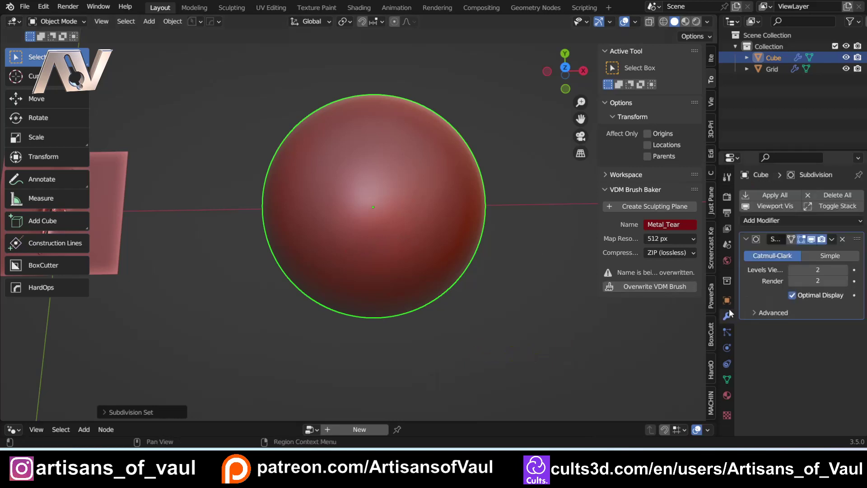
left_click(843, 270)
scroll(423, 233, "up", 3)
left_click(774, 194)
Put the sphere into Sculpt Mode and choose the Metal_Tear brush for the Draw tool
key("Tab")
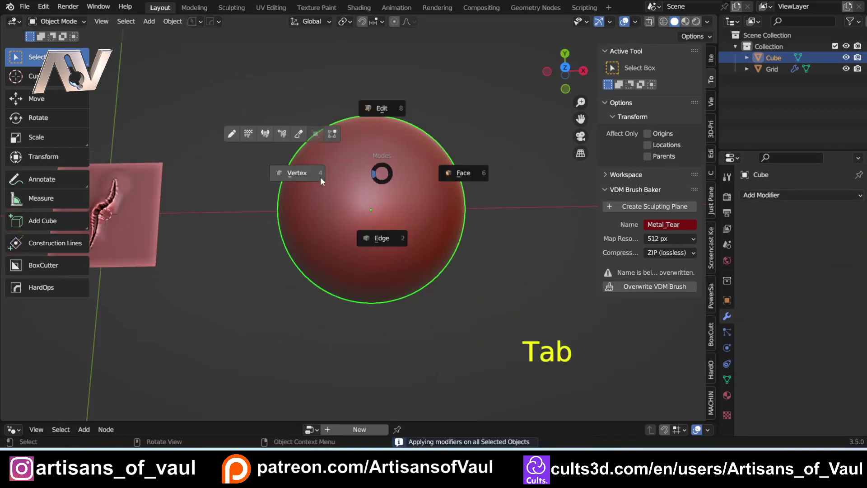
key("Tab")
left_click(347, 151)
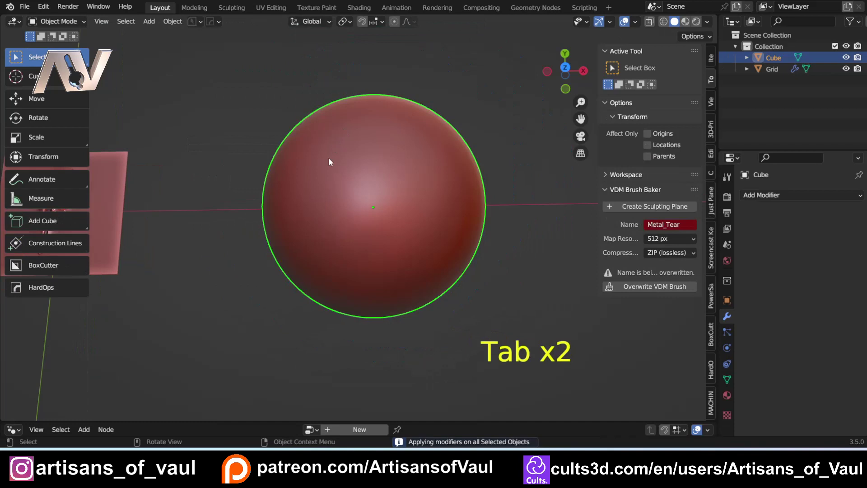
middle_click_drag(312, 175, 335, 218, "shift")
middle_click_drag(235, 226, 254, 221, "shift")
middle_click_drag(358, 212, 304, 197, "shift")
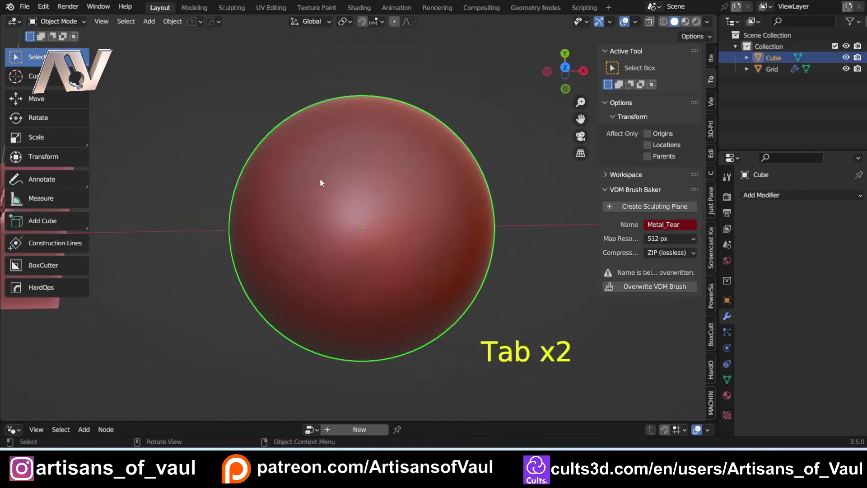
scroll(324, 178, "up", 2)
key("Tab")
left_click(252, 142)
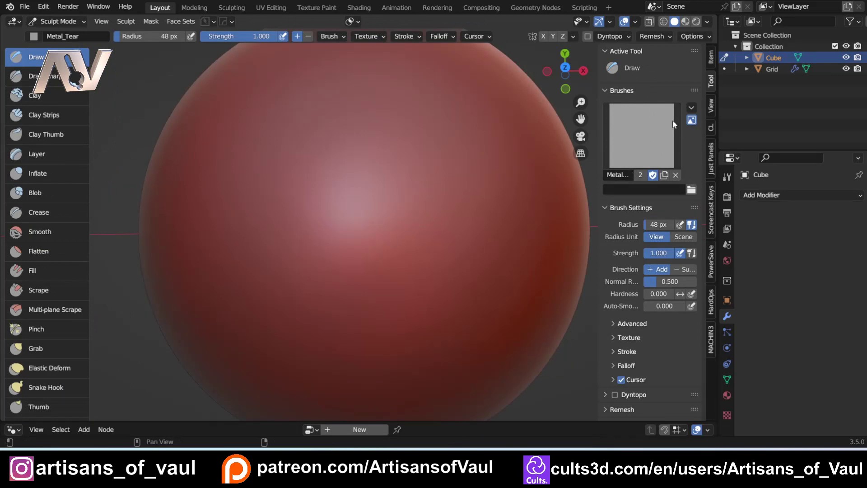
left_click(633, 138)
left_click(326, 192)
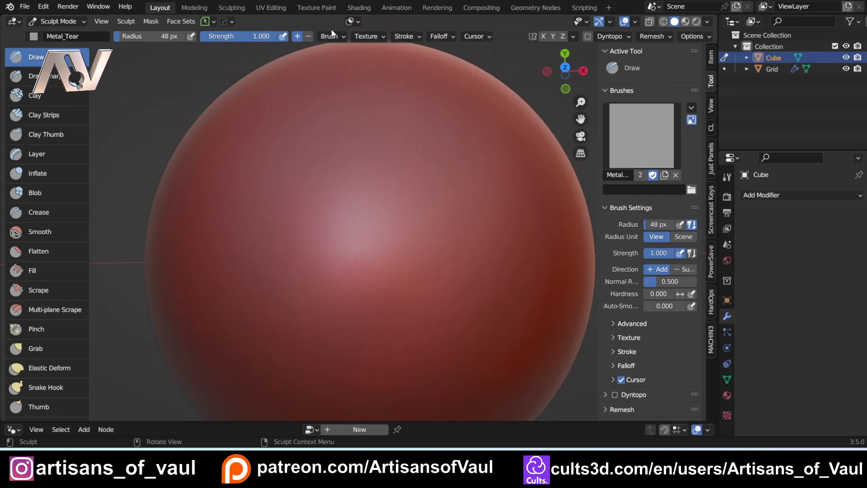
Check the Metal_Tear brush's texture and falloff settings, and stamp a large tear on the front of the sphere
left_click(370, 37)
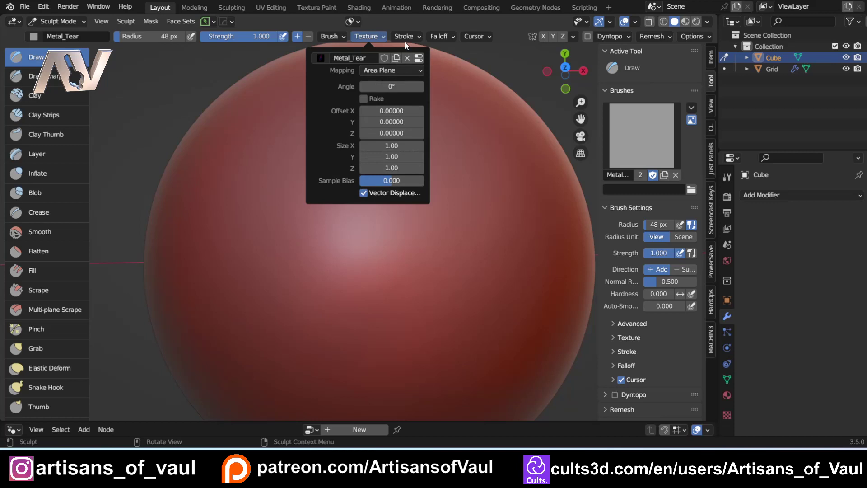
mouse_move(452, 38)
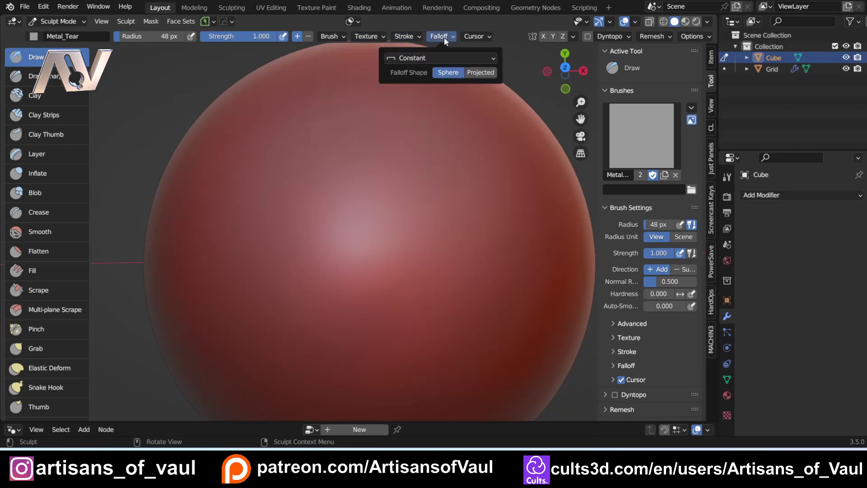
middle_click_drag(403, 177, 403, 167)
mouse_move(372, 199)
left_mouse_down()
mouse_move(432, 222)
mouse_move(422, 246)
mouse_move(429, 264)
left_mouse_up()
mouse_move(430, 263)
middle_mouse_down()
mouse_move(380, 288)
mouse_move(377, 260)
middle_mouse_up()
middle_click_drag(378, 259, 356, 302, "shift")
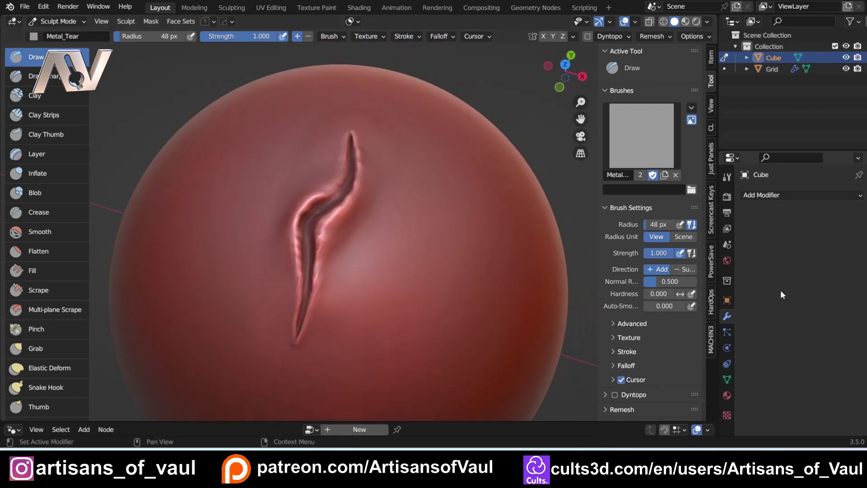
Add a Catmull-Clark subdivision modifier to the sphere at viewport level 2 and stamp a second tear below the first
left_click(759, 199)
left_click(664, 402)
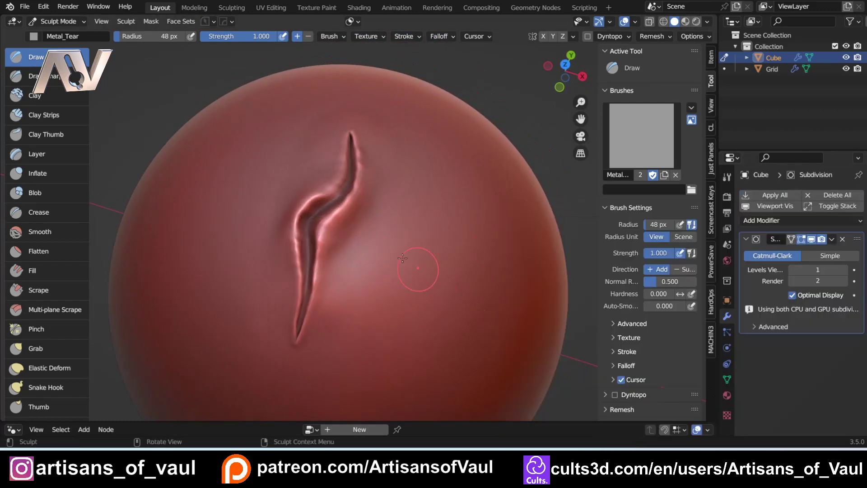
left_click(843, 269)
scroll(384, 253, "down", 4)
middle_click_drag(384, 253, 405, 260)
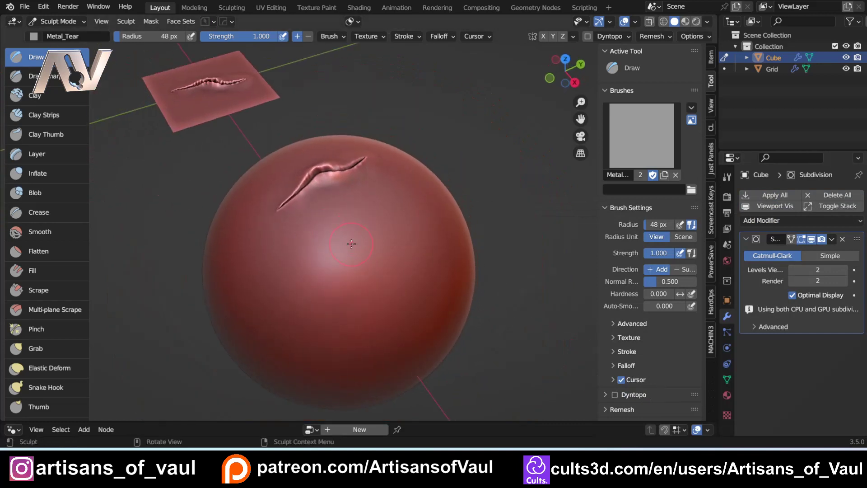
left_click_drag(315, 225, 384, 268)
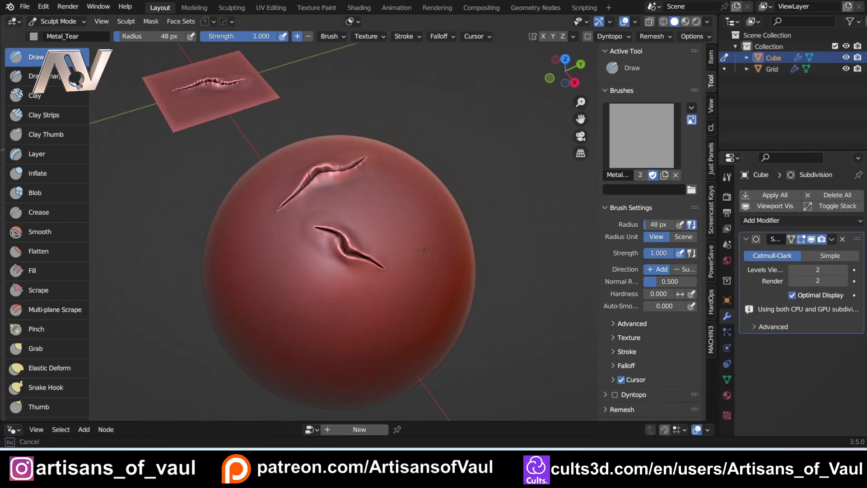
Set the subdivision modifier's viewport level to 1 and stamp two more tears, one beside the first tear and one crossing it
left_click(791, 269)
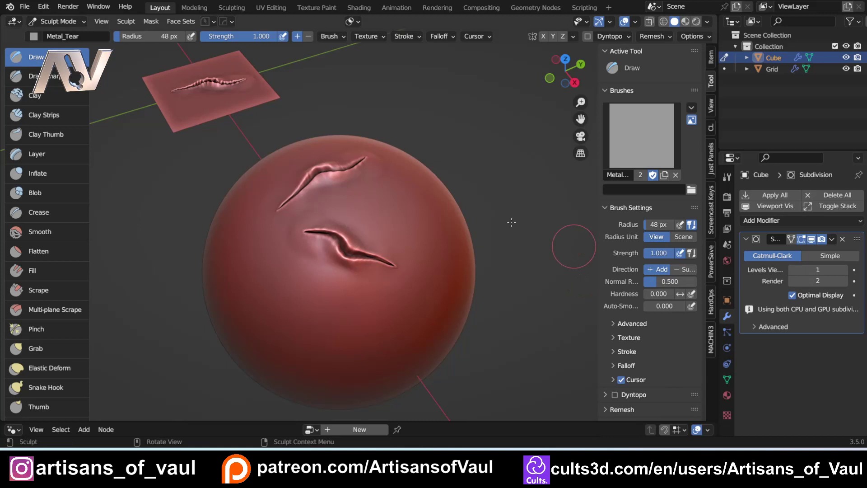
middle_click_drag(512, 222, 501, 240)
left_click_drag(372, 180, 384, 242)
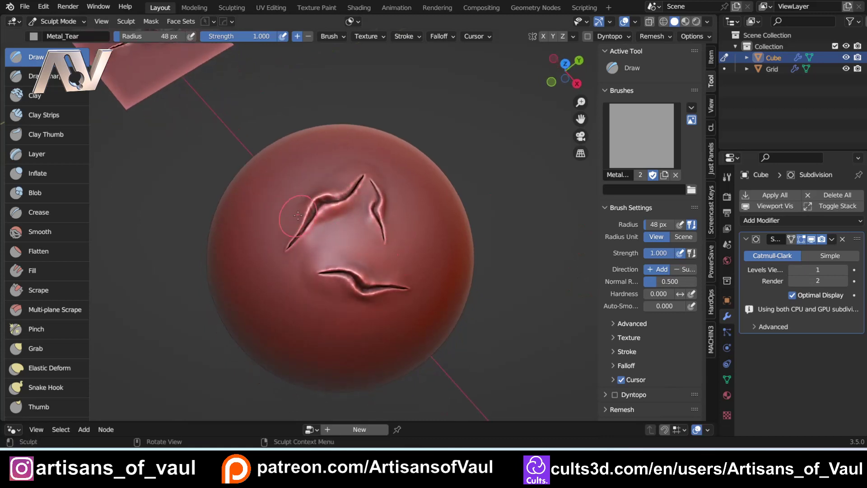
left_click_drag(281, 191, 356, 238)
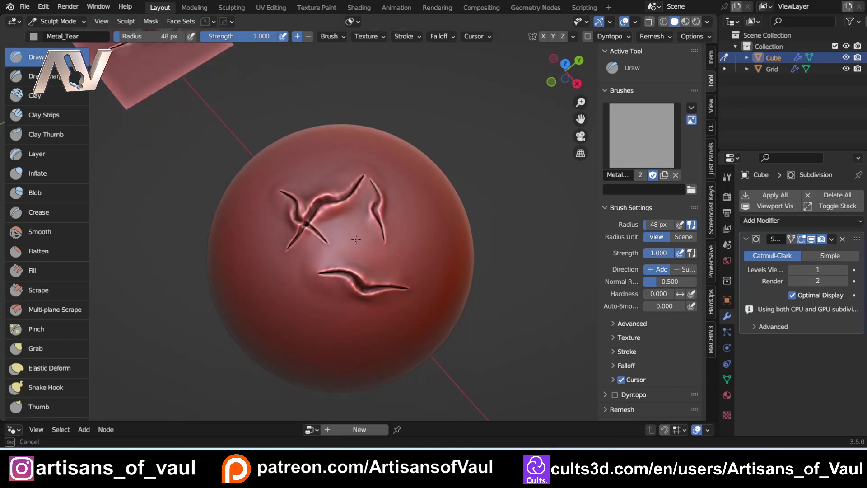
scroll(275, 215, "down", 2)
middle_click_drag(258, 210, 303, 215)
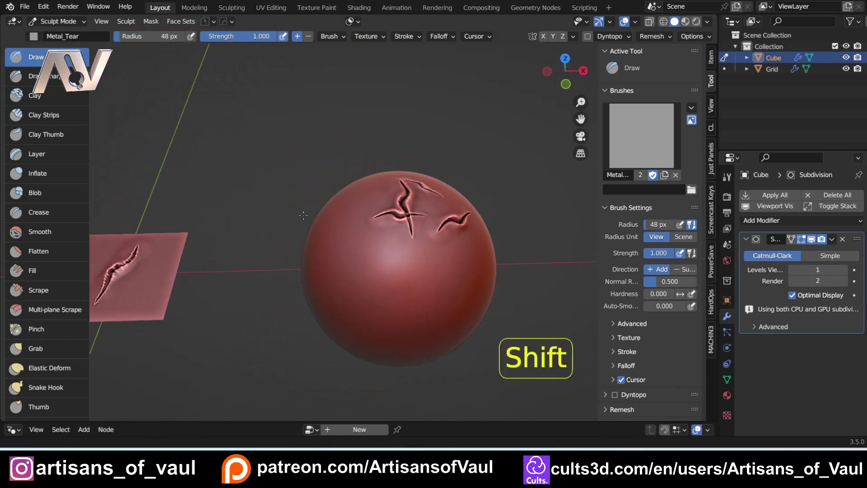
scroll(386, 195, "up", 4)
middle_click_drag(451, 163, 424, 185)
middle_click_drag(419, 180, 297, 195, "shift")
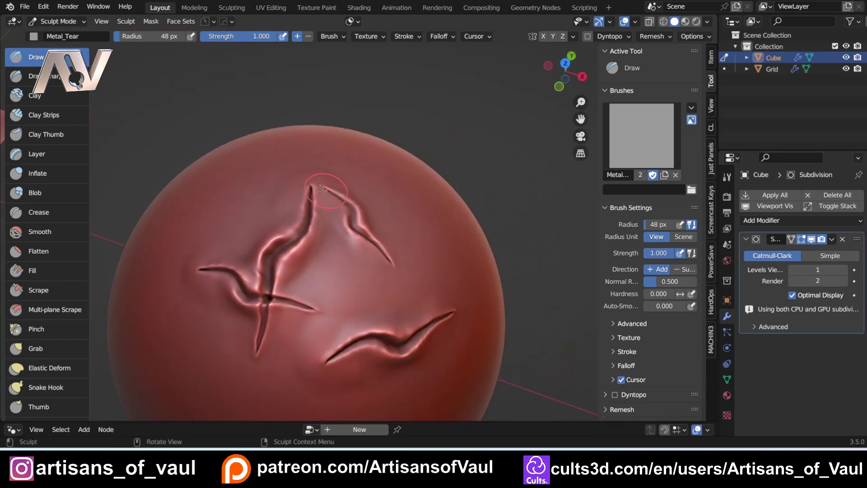
middle_click_drag(329, 169, 442, 268, "shift")
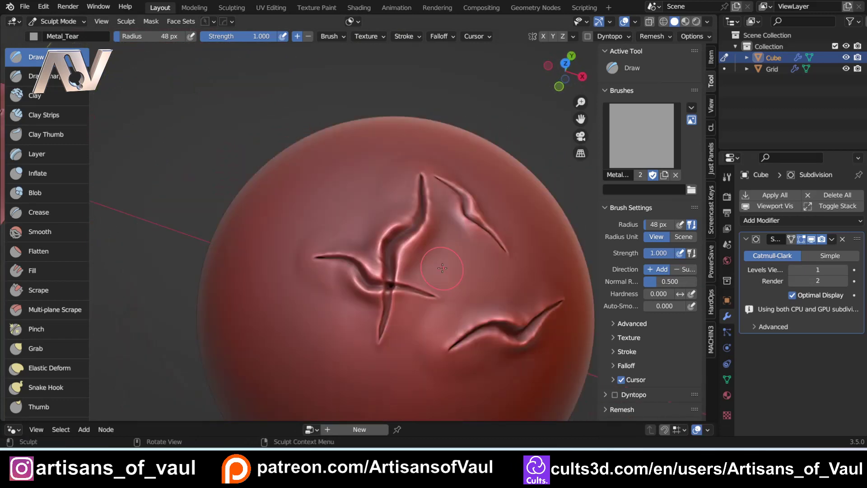
Switch to Object Mode, frame the sculpted tear plane from directly above, and hide the viewport overlays
left_click(636, 134)
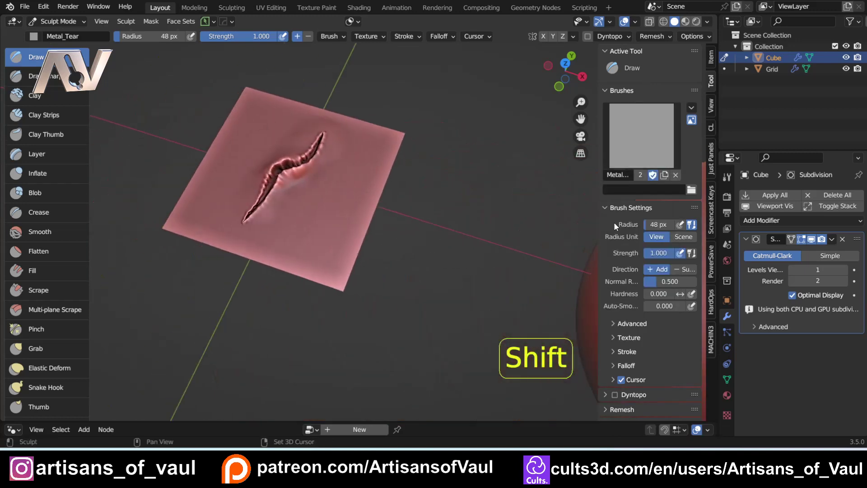
left_click(565, 61)
scroll(381, 273, "up", 3)
middle_click_drag(381, 273, 367, 197, "shift")
scroll(367, 197, "down", 1)
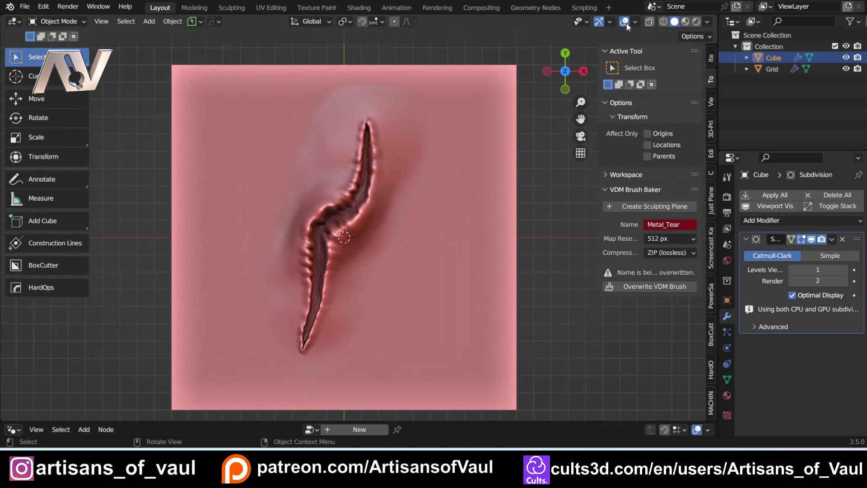
left_click(626, 23)
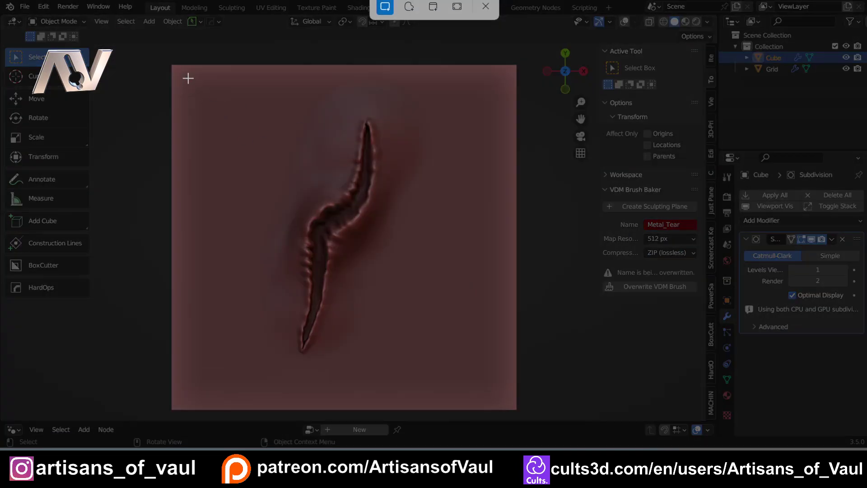
Capture a square screenshot of the sculpted plane and save it as the PNG Metal_Tear_Image in the VDM_Images folder
left_click_drag(188, 78, 494, 396)
key("ctrl+s")
type("Met")
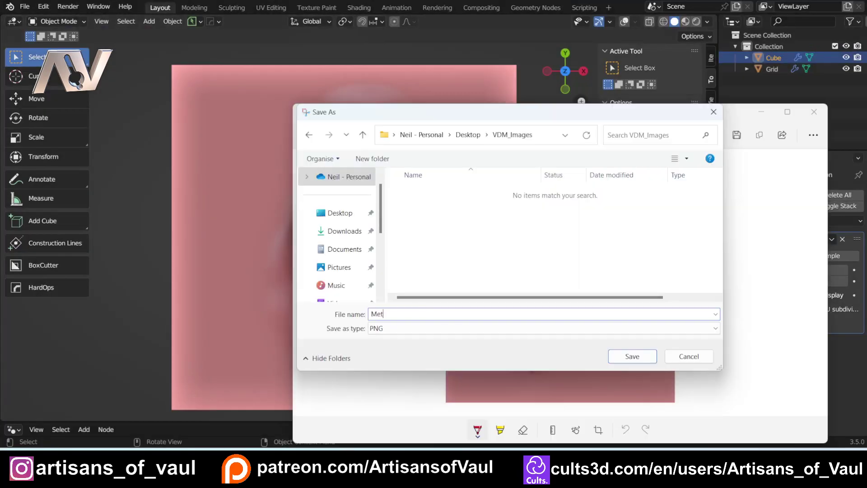
type("al_Tear")
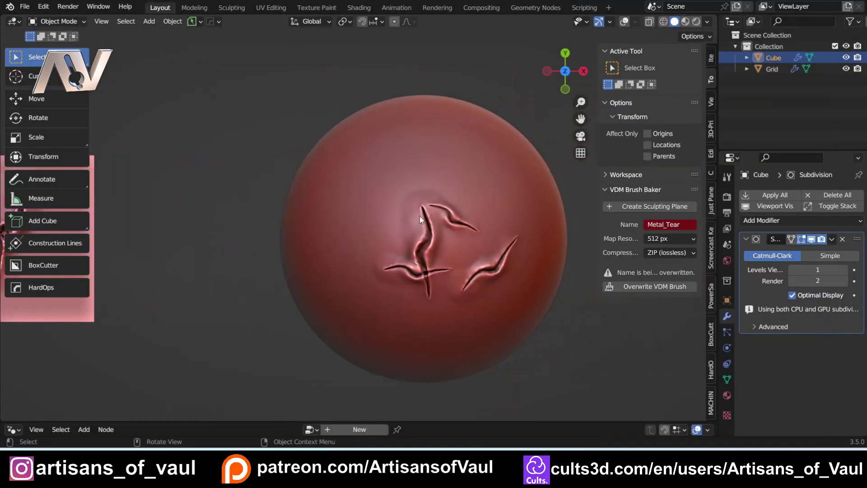
Return the sphere to Sculpt Mode and load Metal_Tear_Image.png as the Metal_Tear brush's custom icon
key("Tab")
left_click(340, 176)
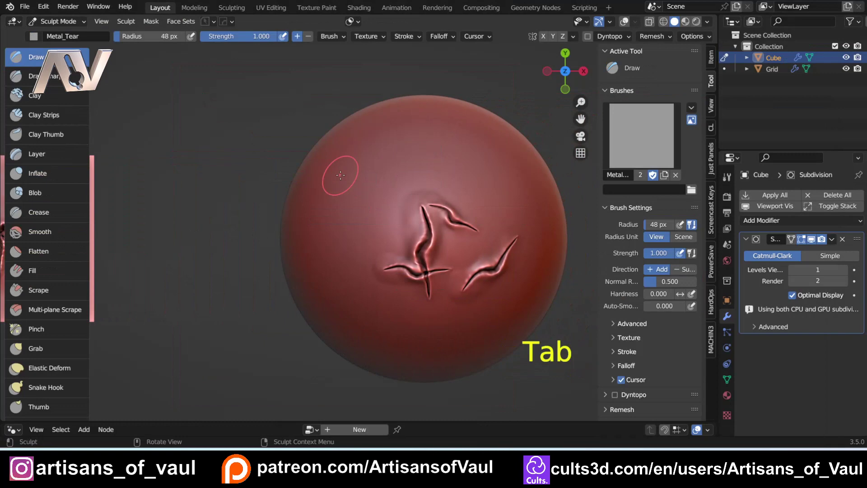
middle_click_drag(455, 147, 408, 155, "shift")
left_click(693, 190)
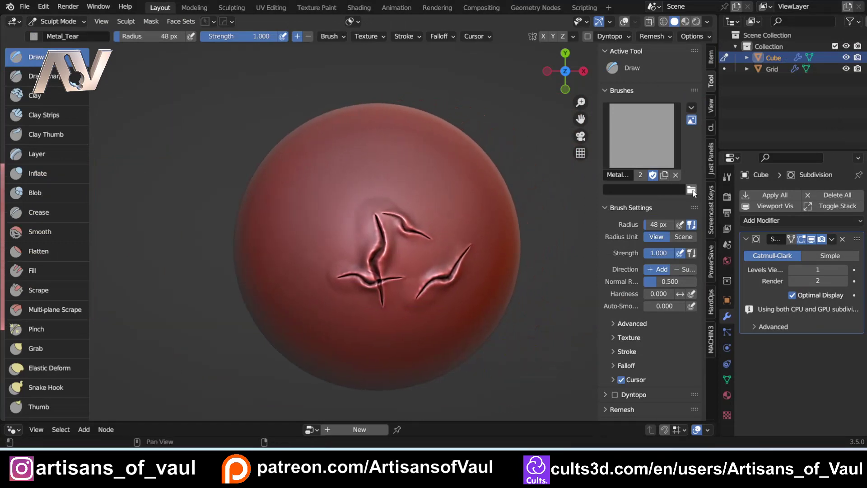
left_click(340, 112)
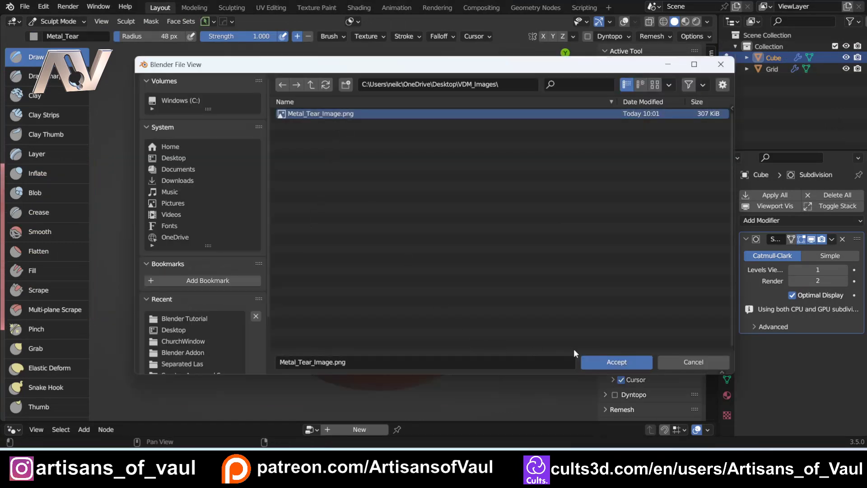
left_click(618, 361)
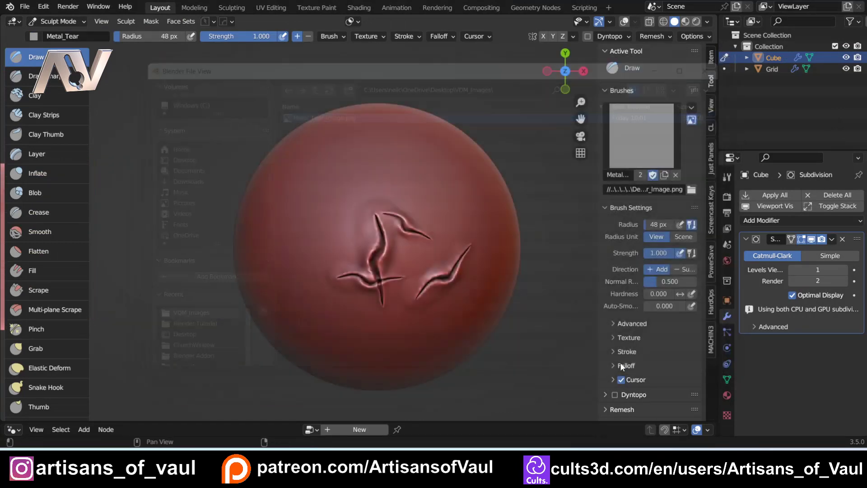
Check the icons in the Draw tool's brush list and view the stamped sphere alongside the sculpted plane
left_click(677, 147)
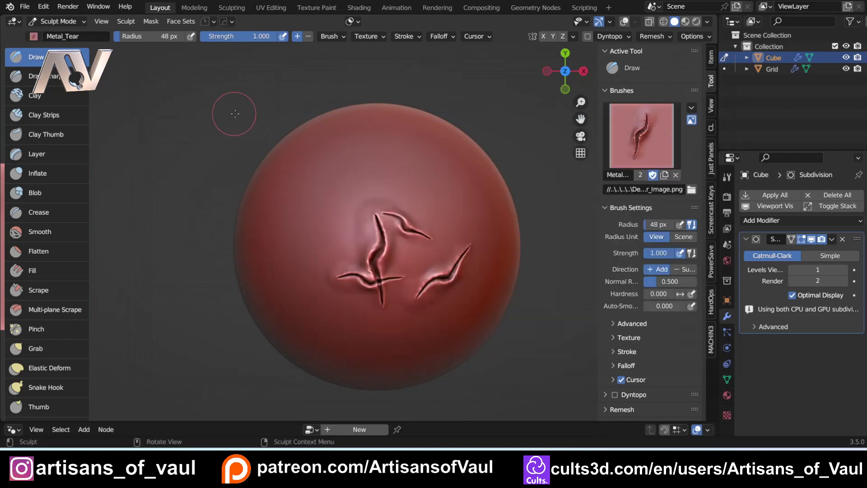
scroll(336, 201, "up", 3)
scroll(310, 194, "down", 4)
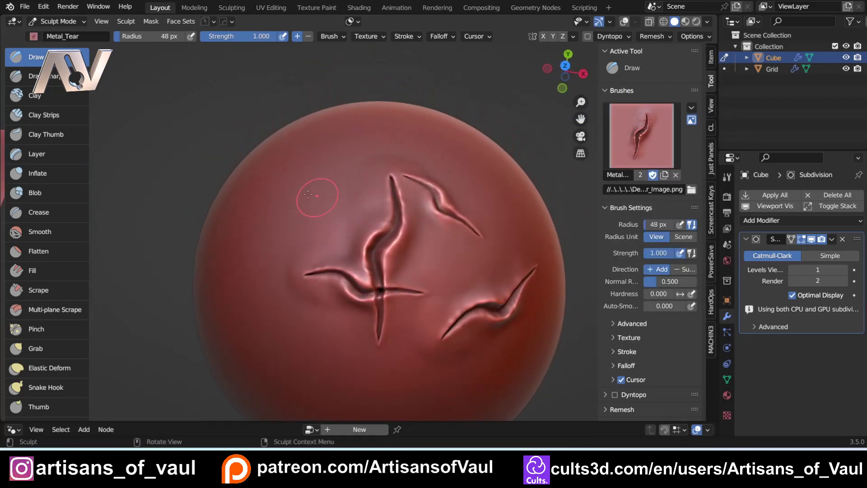
middle_click_drag(203, 155, 425, 186, "shift")
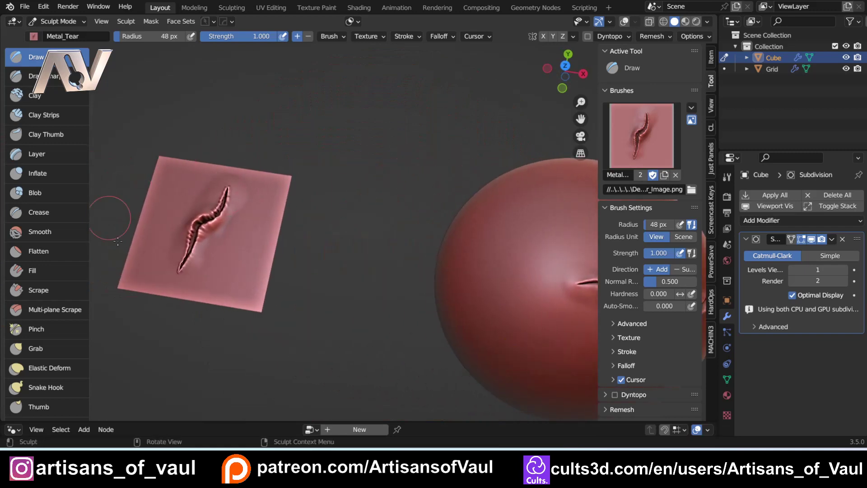
middle_click_drag(202, 229, 308, 257)
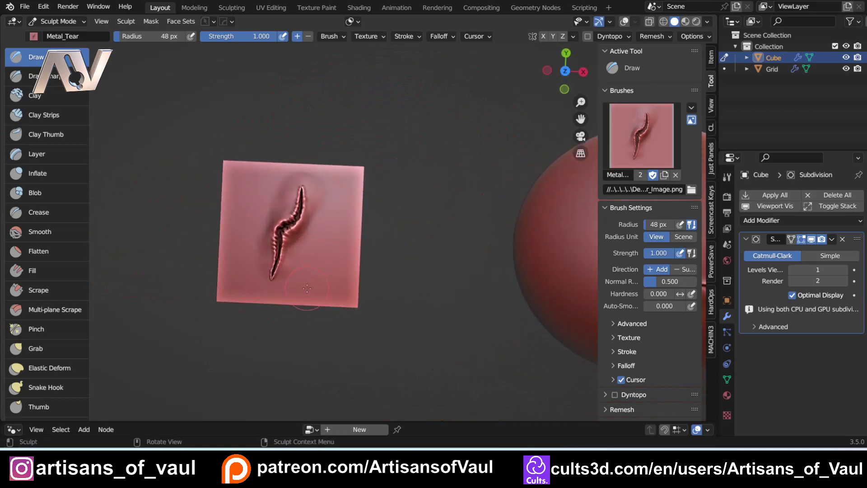
Display the baked Metal_Tear displacement image in the Rendering workspace, fitted to the view, and open the image commands
left_click(437, 8)
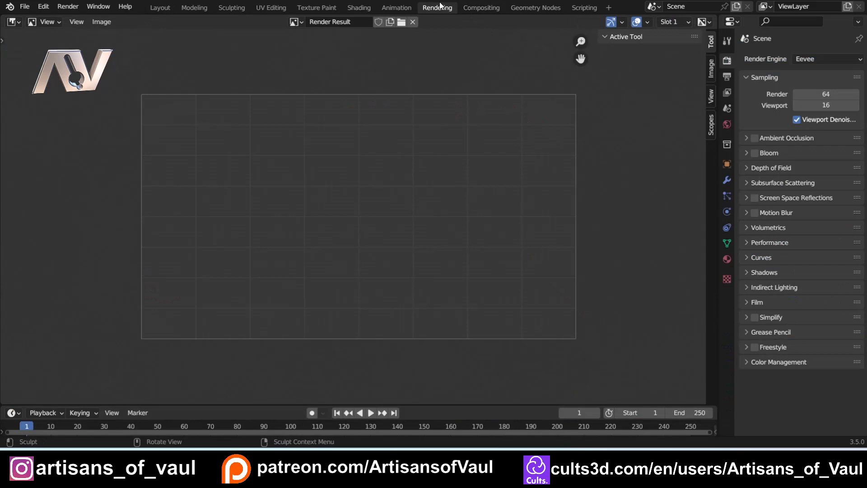
left_click(296, 22)
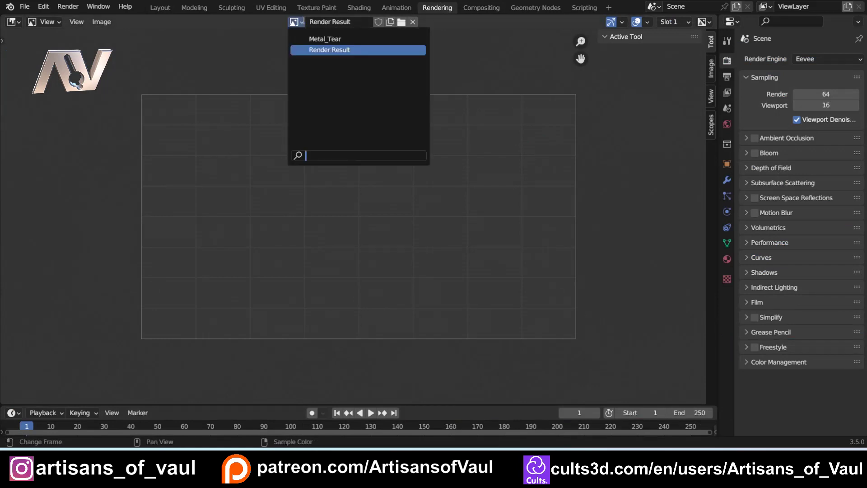
left_click(318, 41)
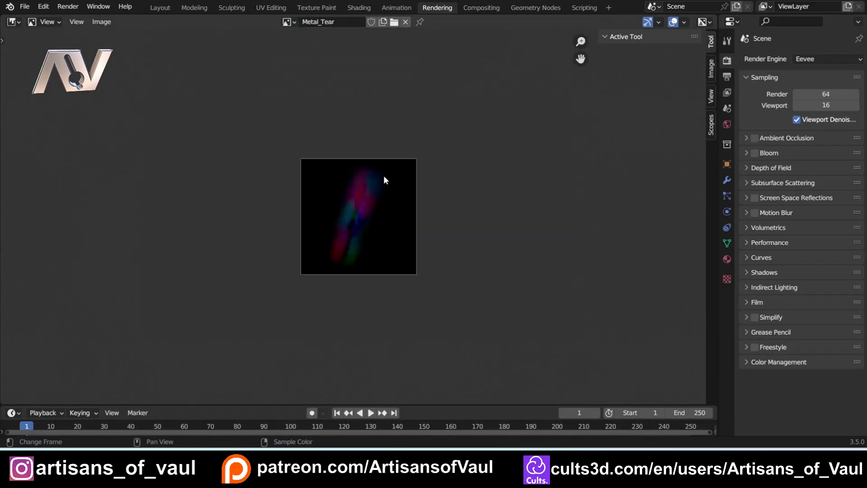
key("Home")
left_click(100, 22)
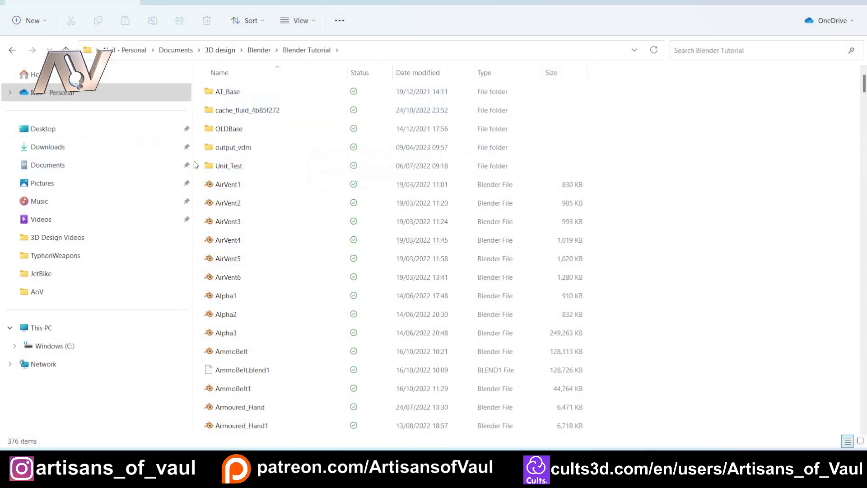
Switch to File Explorer and look in the output_vdm folder inside Blender Tutorial for the baked Metal_Tear EXR file
left_click_drag(192, 161, 65, 161)
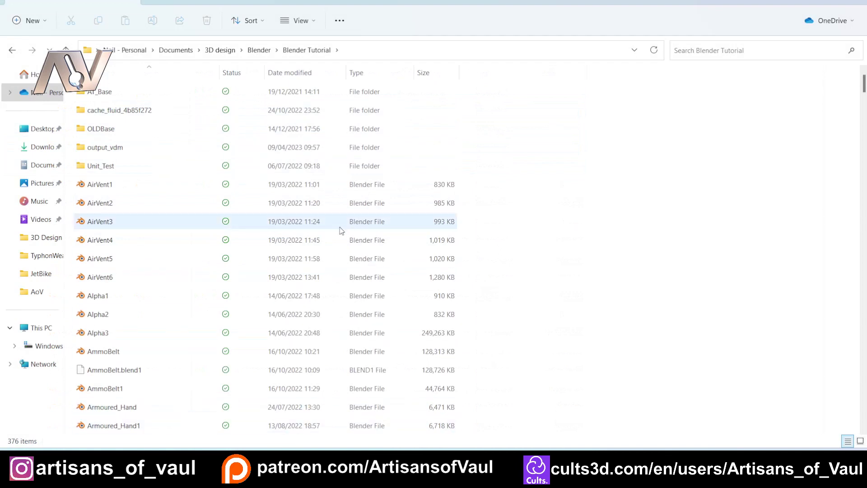
double_click(102, 152)
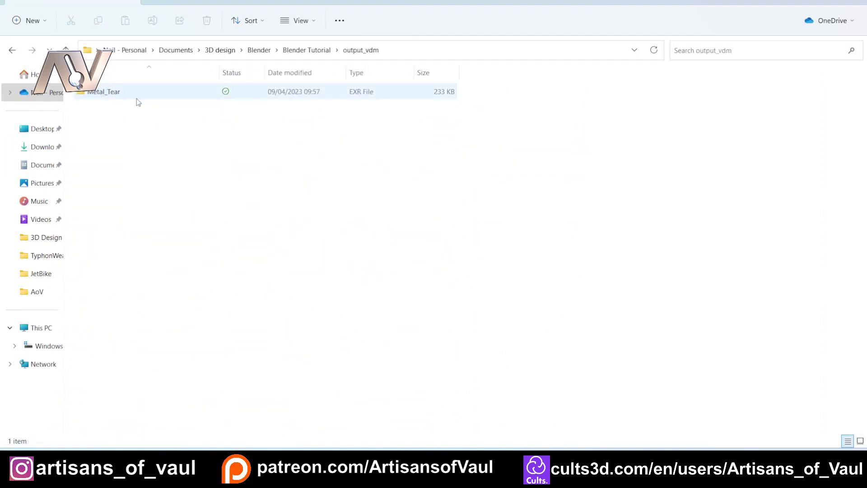
left_click(310, 50)
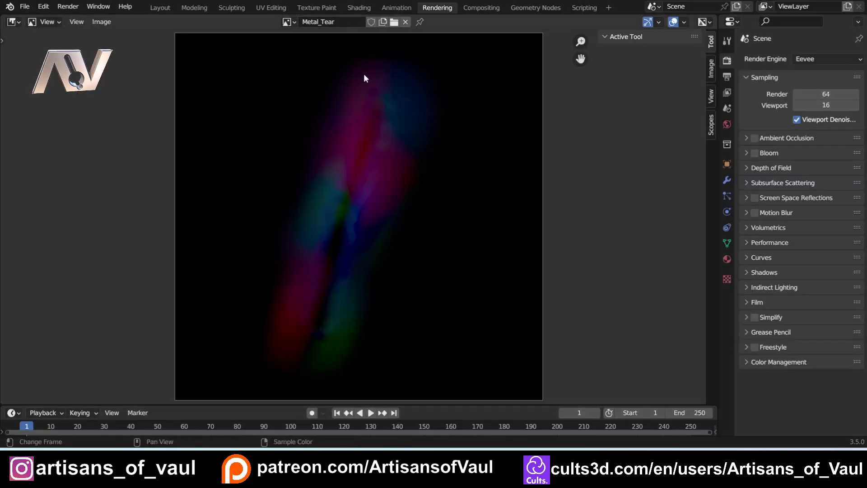
Switch back to Blender, return to the Layout workspace, and bring the stamped sphere into view
left_click(100, 22)
left_click(159, 8)
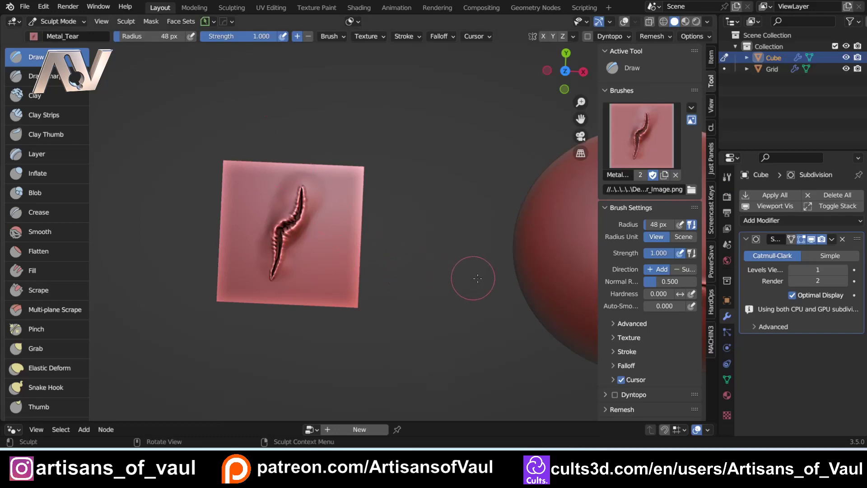
mouse_move(478, 279)
middle_mouse_down("shift")
mouse_move(345, 256)
mouse_move(364, 265)
mouse_move(384, 255)
middle_mouse_up("shift")
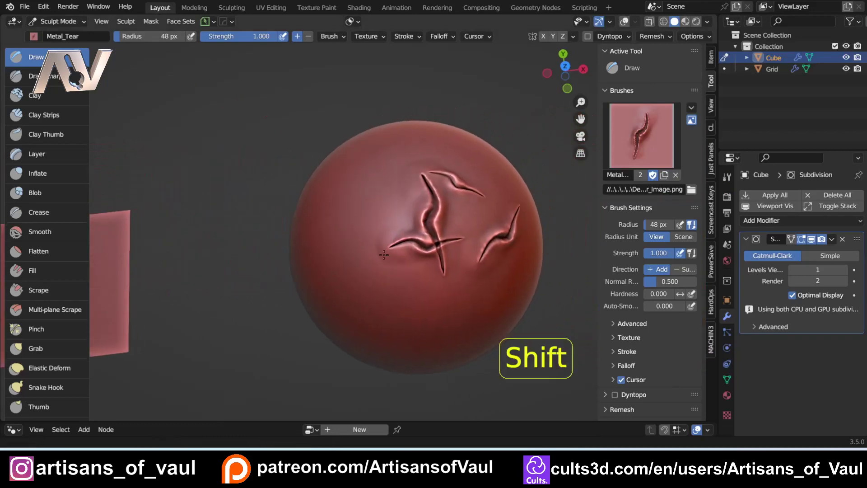